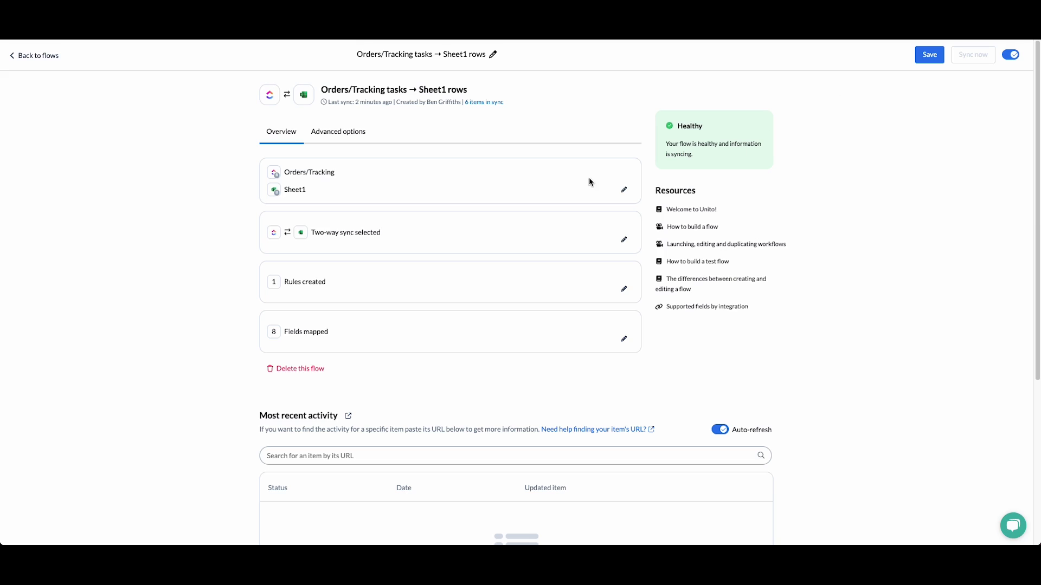
Open the flow-direction settings from the 'Two-way sync selected' card.
left_click(376, 189)
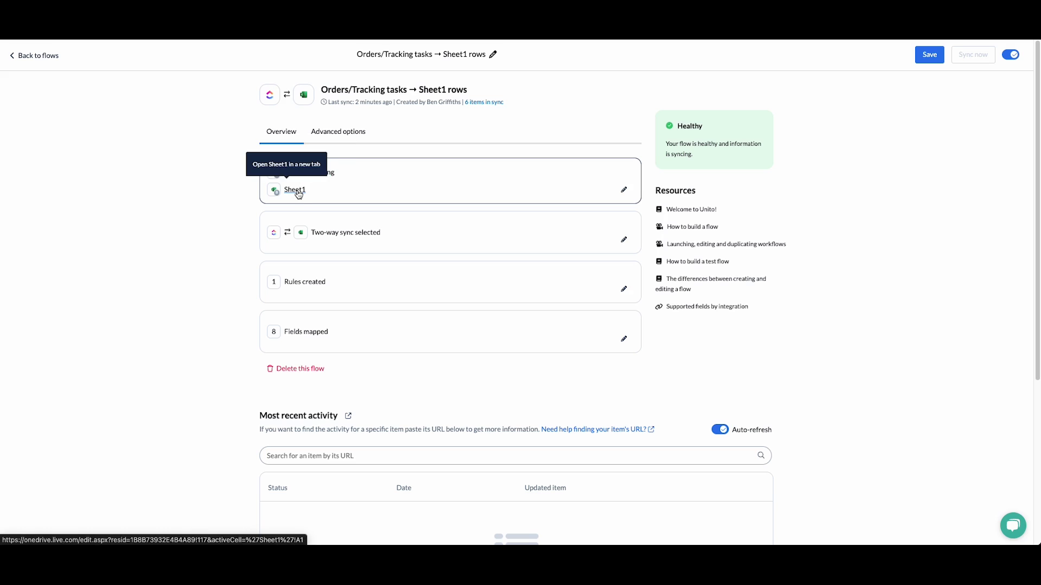
left_click(624, 239)
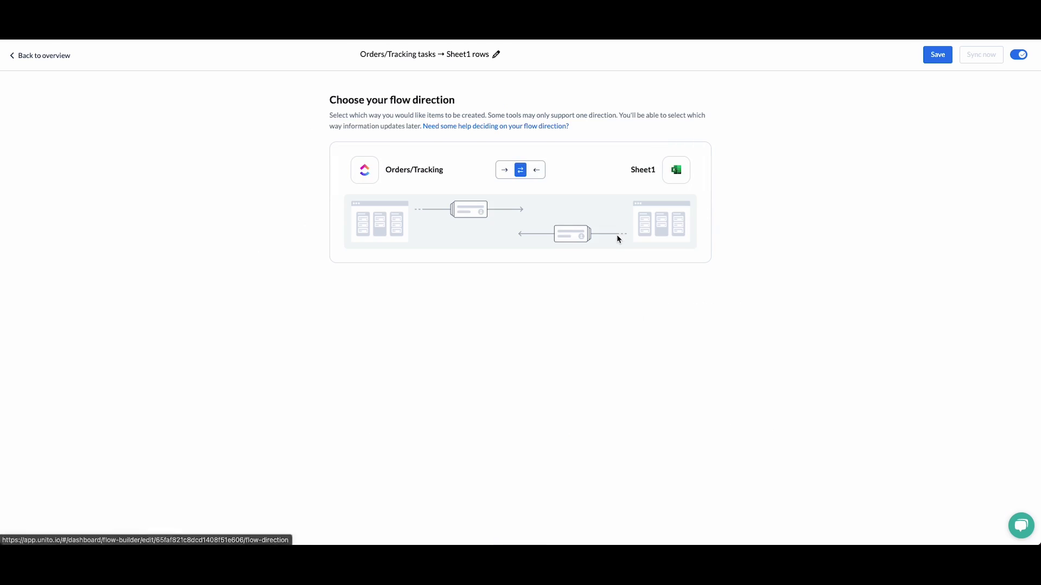
Confirm two-way sync between Orders/Tracking and Sheet1 and go back to the overview.
left_click(521, 175)
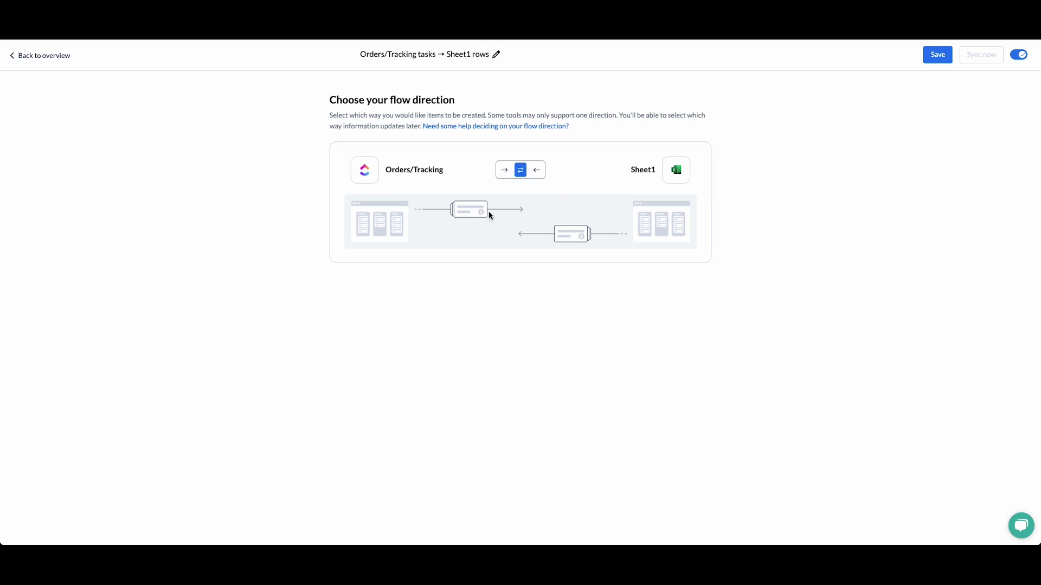
left_click(29, 64)
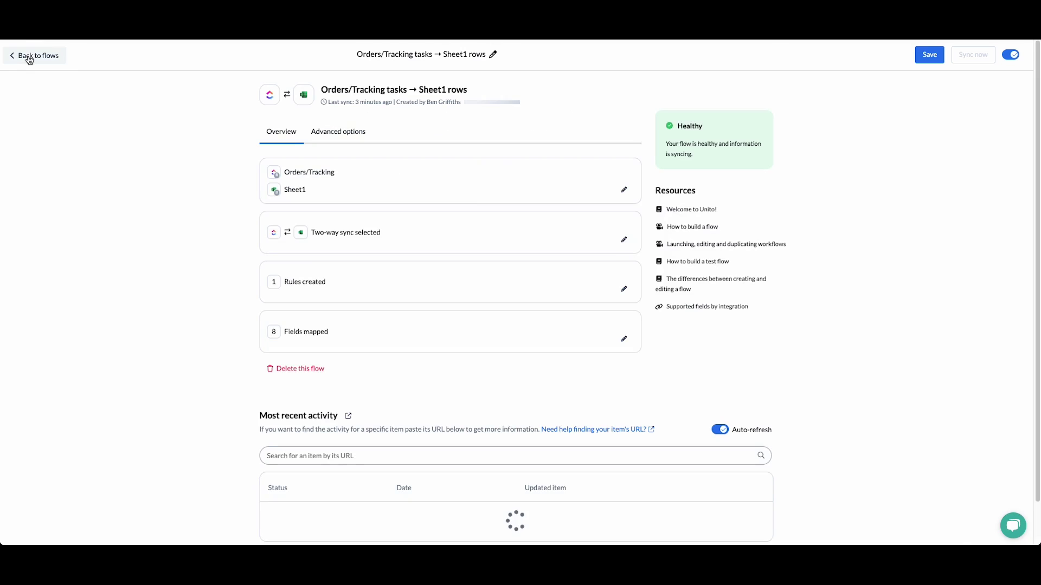
Open the sync rules, view the rule field list, and close it without adding a rule.
left_click(627, 289)
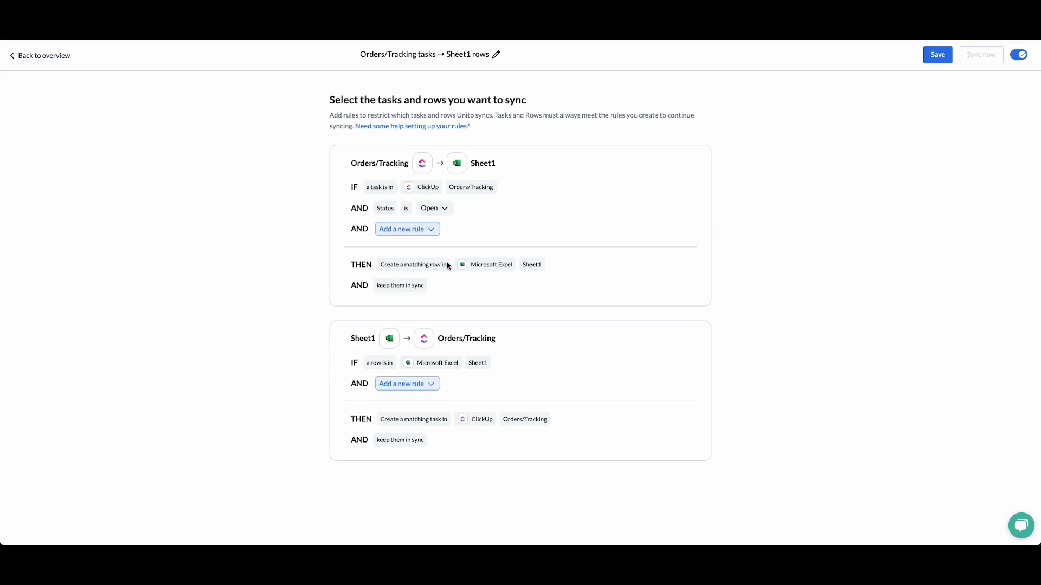
left_click(433, 230)
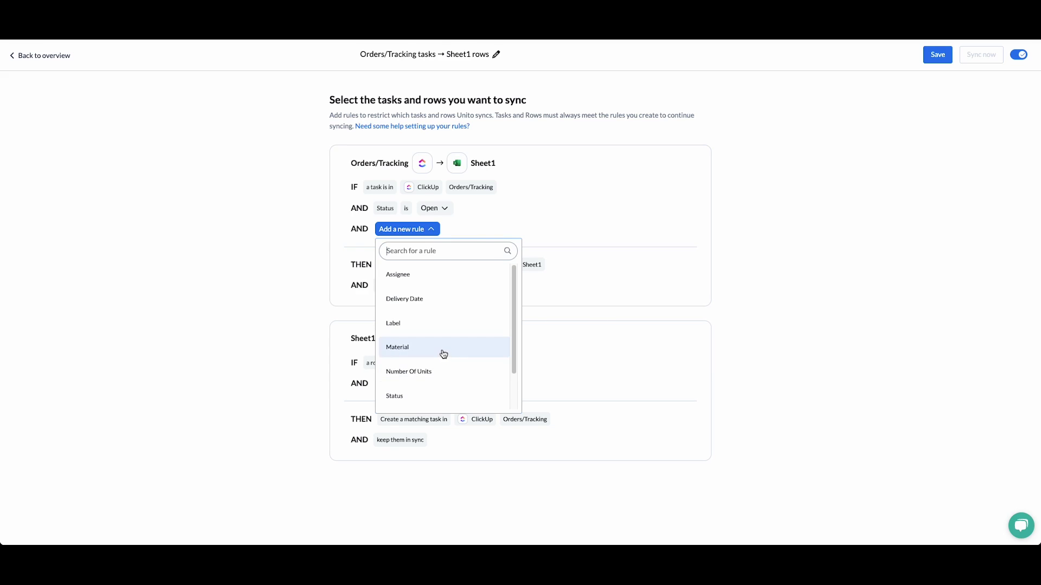
left_click(602, 284)
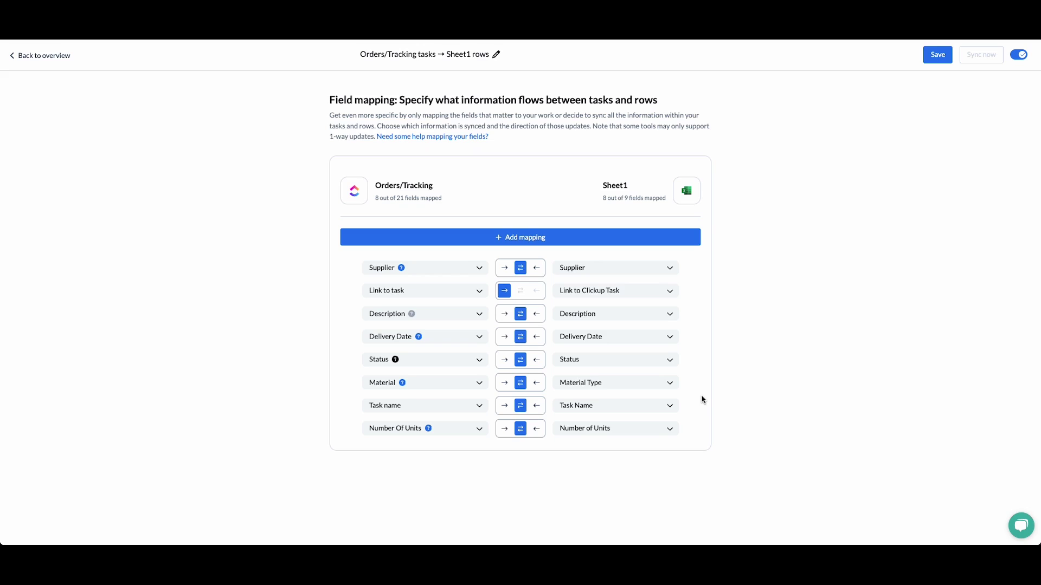
Leave the field mapping page for the flow overview.
left_click(58, 58)
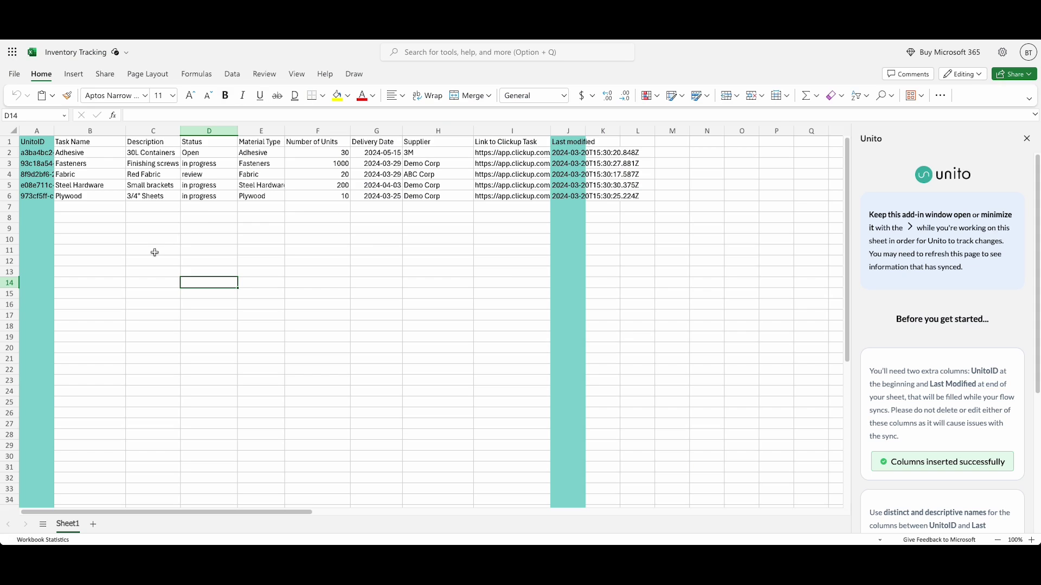
Enter task Staple, description 2" Staples, status review and material Steel Hardware in row 7.
double_click(103, 208)
type("Staples")
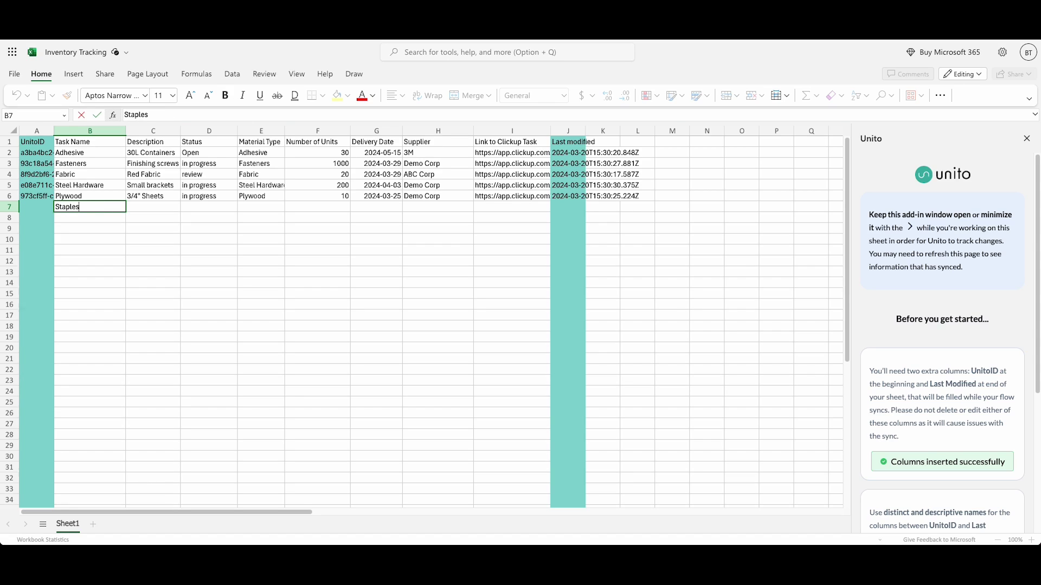
key("Tab")
type("2\"")
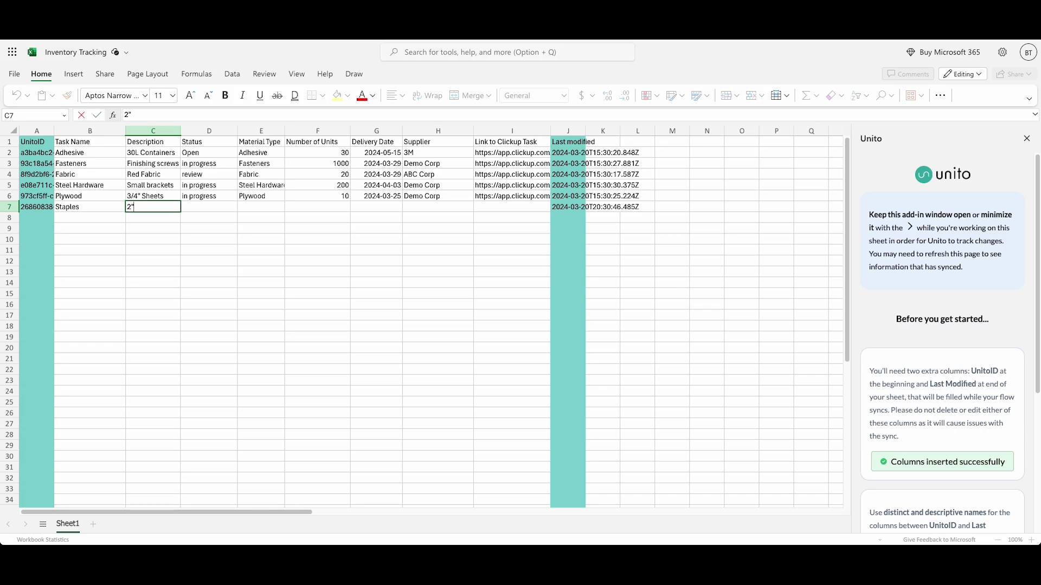
type(" s")
key("BackSpace")
type("Staples")
key("Tab")
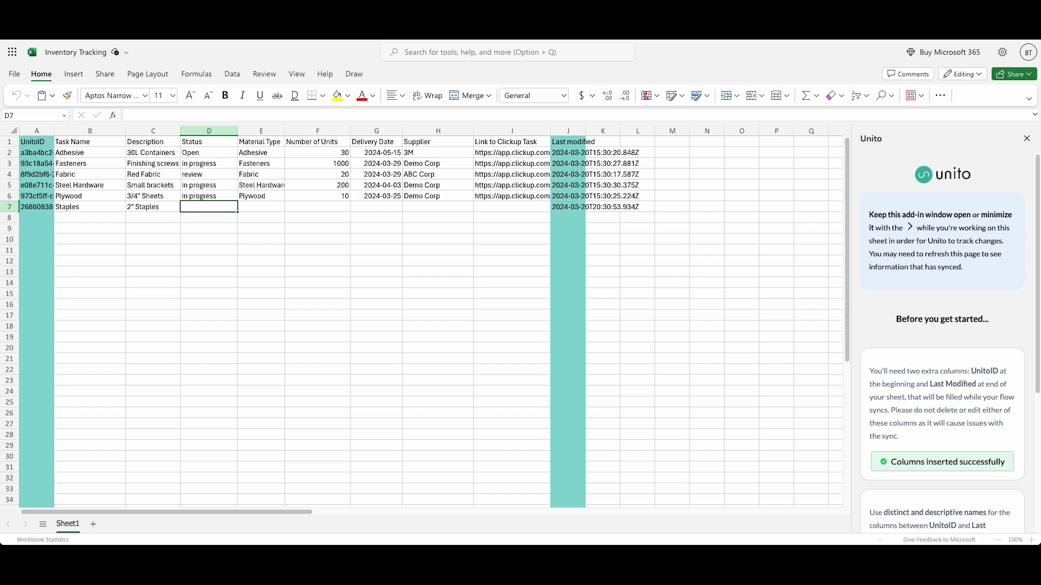
type("re")
key("Return")
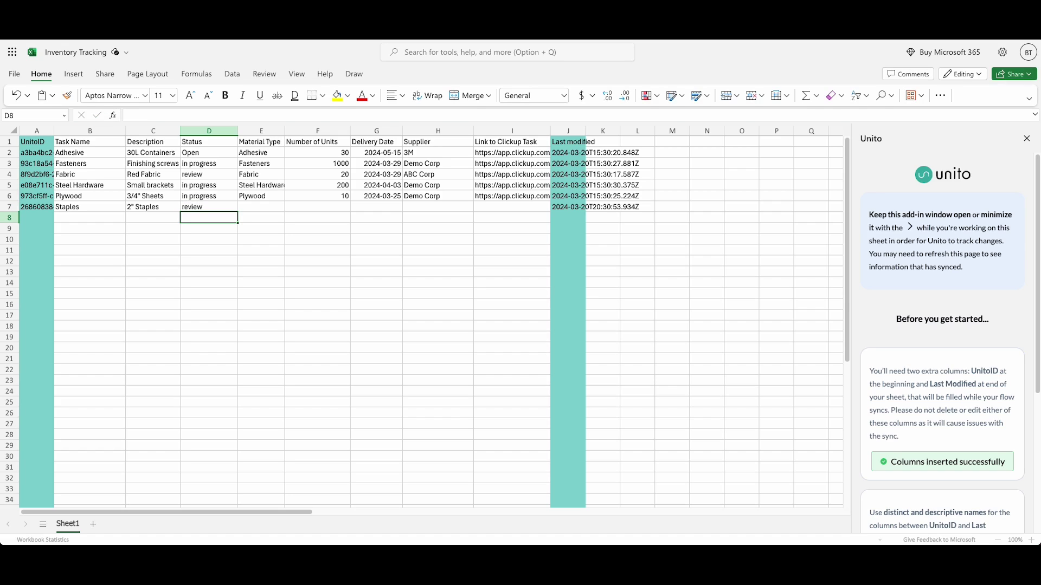
left_click(268, 209)
double_click(267, 209)
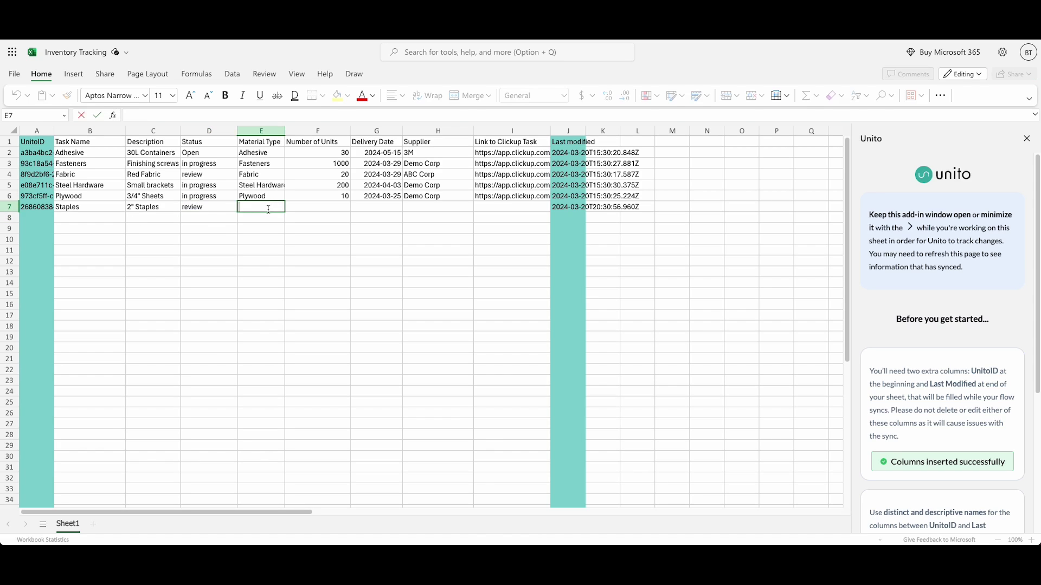
type("Ste")
key("Return")
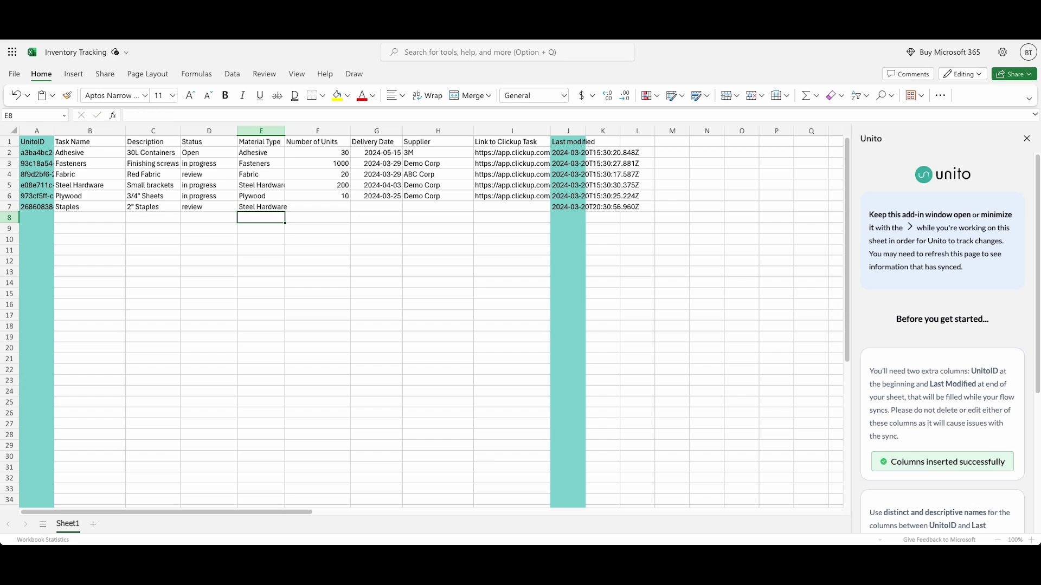
Fill in 5 units, a March 29 delivery date and Demo Corp as supplier.
double_click(331, 207)
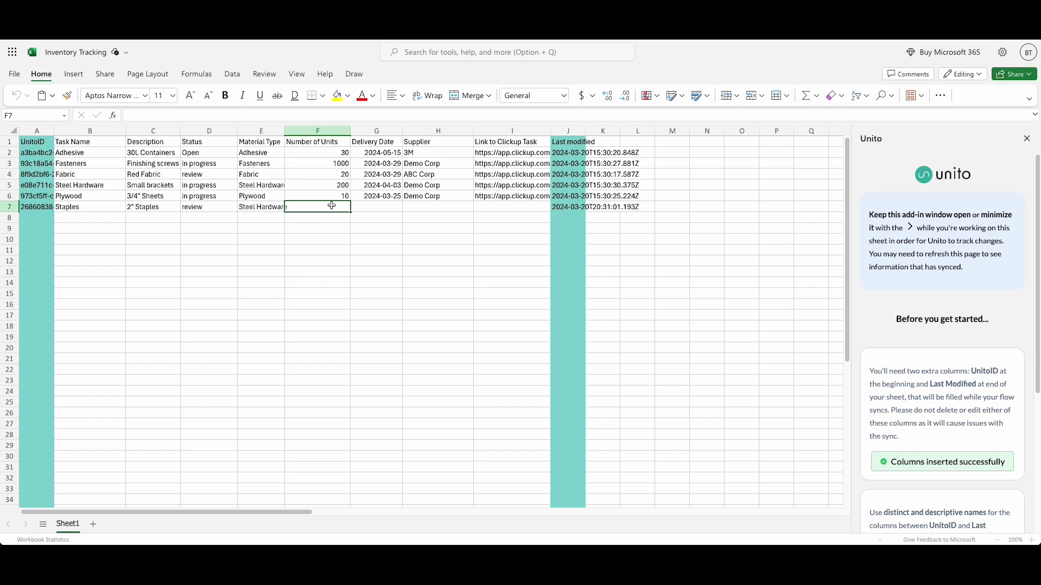
type("5")
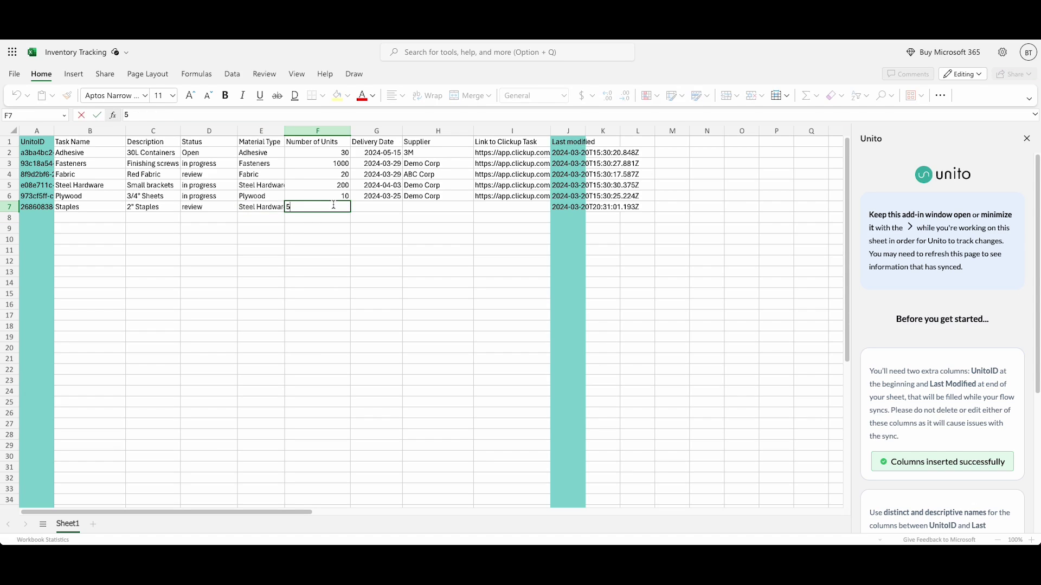
left_click(373, 209)
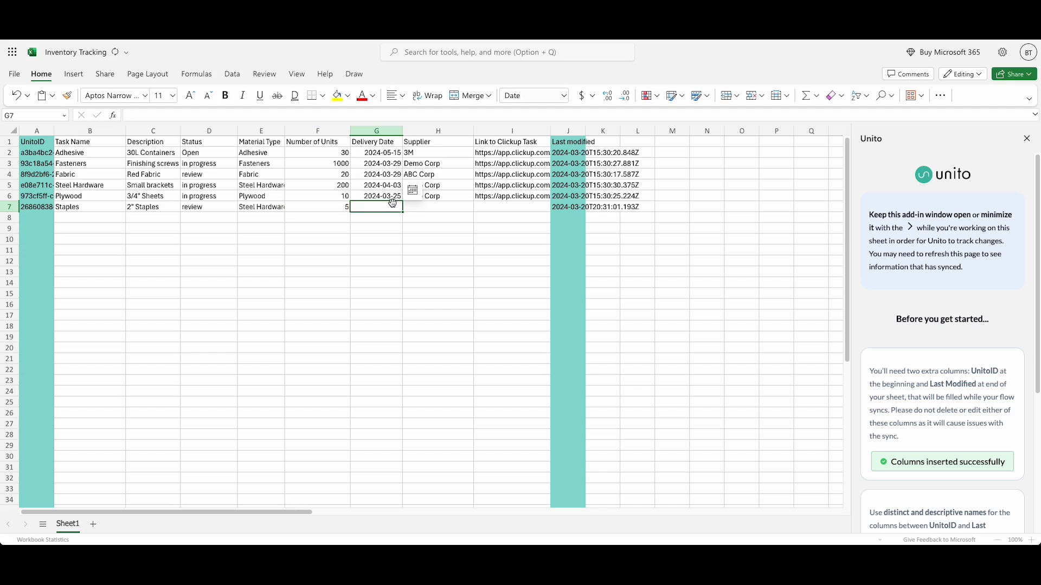
left_click(413, 190)
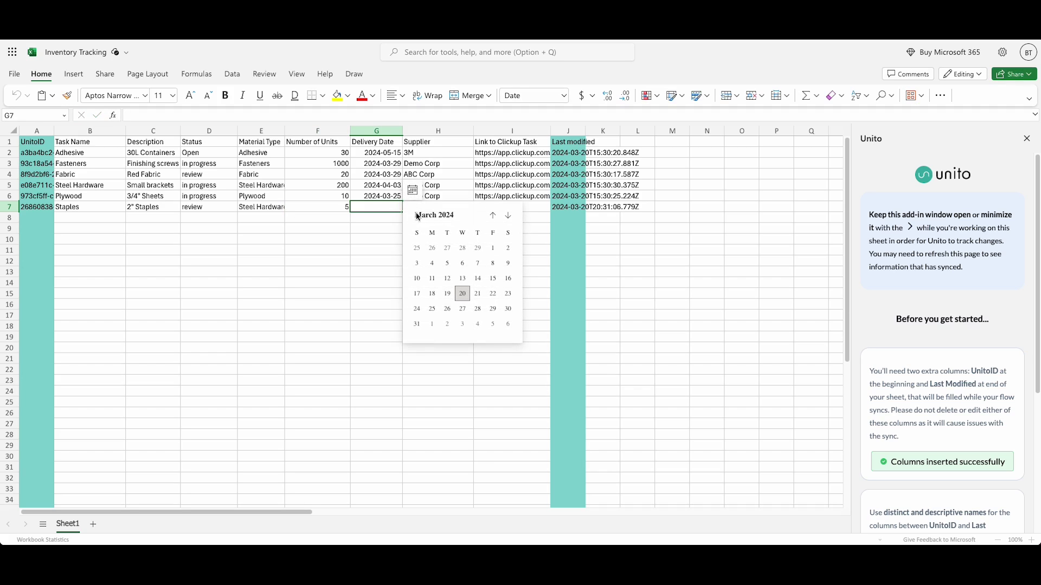
left_click(493, 307)
key("Tab")
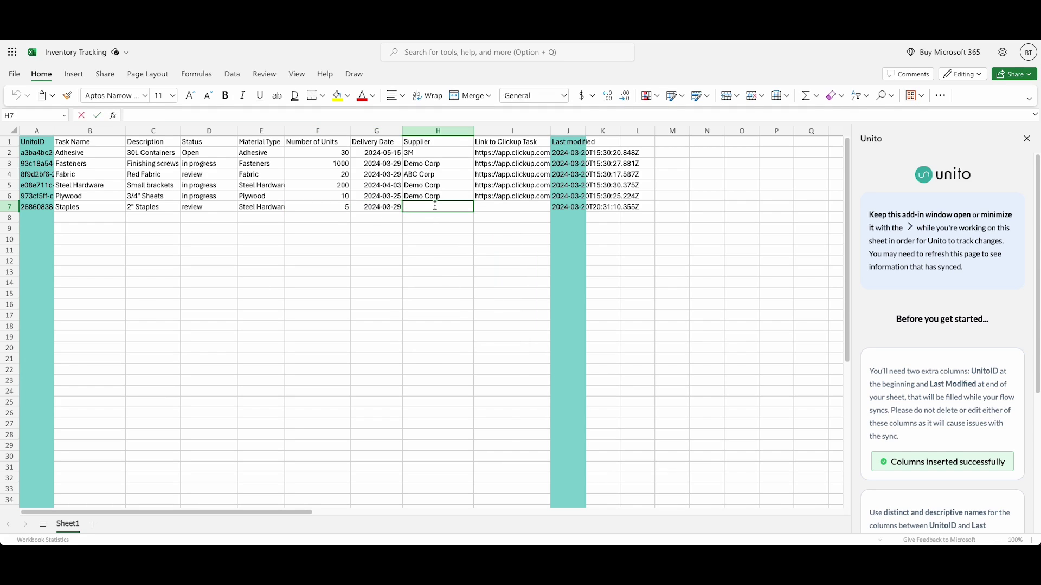
type("Demo")
key("Return")
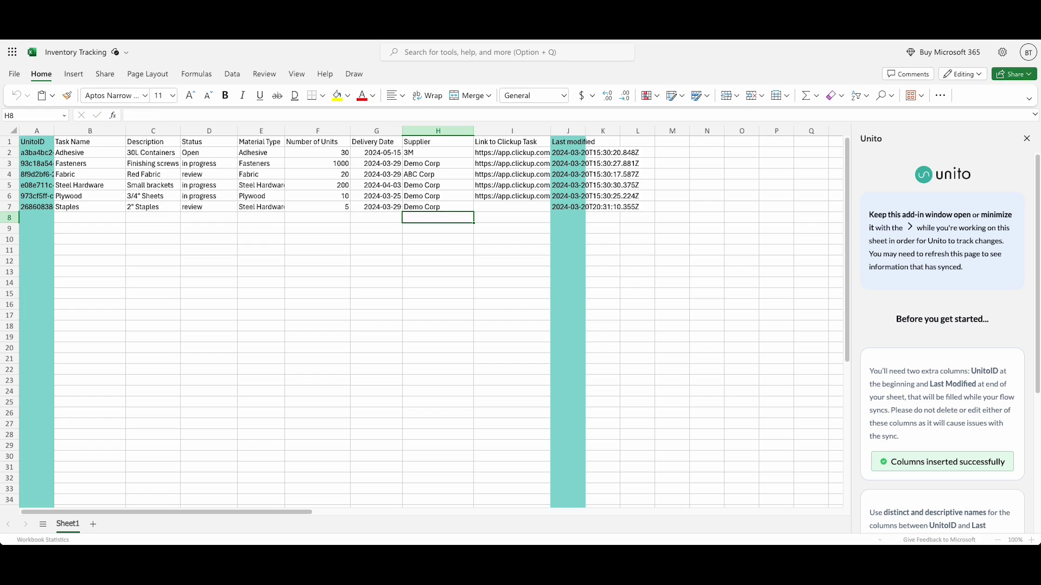
left_click(408, 238)
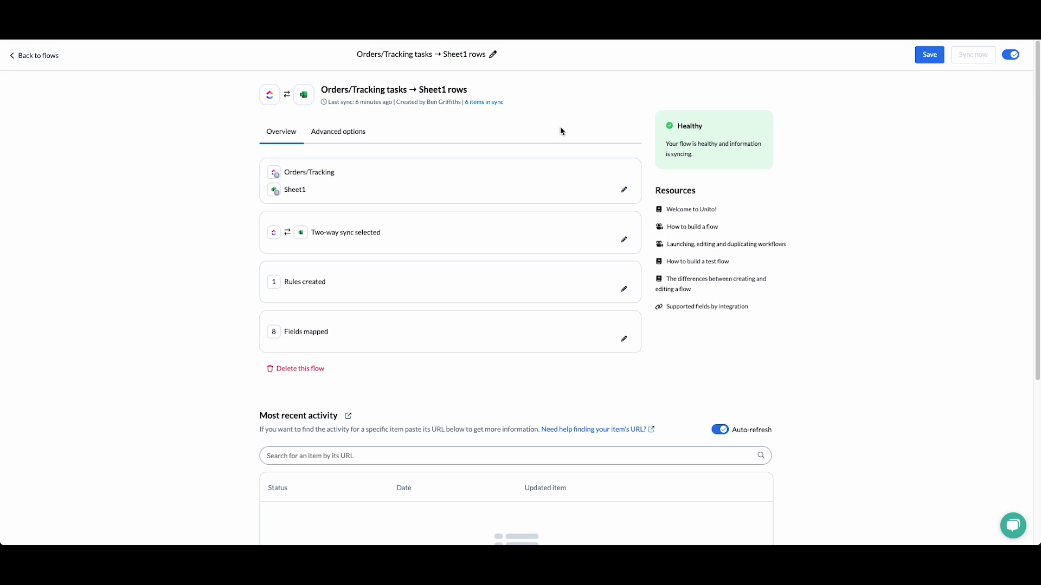
Save the Unito flow and run Sync now to push the Staples row to ClickUp.
left_click(928, 55)
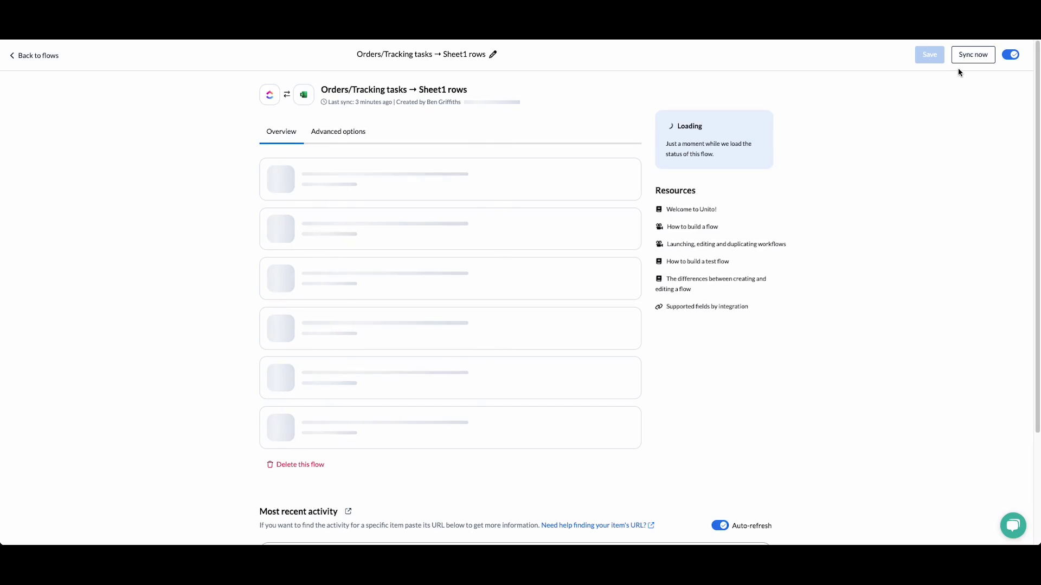
left_click(965, 60)
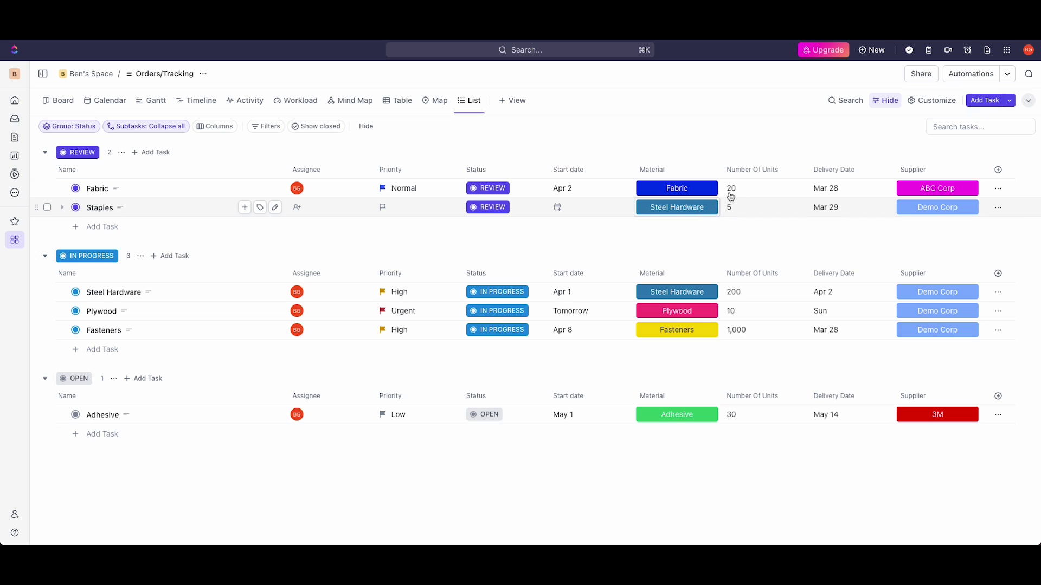
Change the Staples task's Number Of Units to 15.
double_click(742, 211)
type("10")
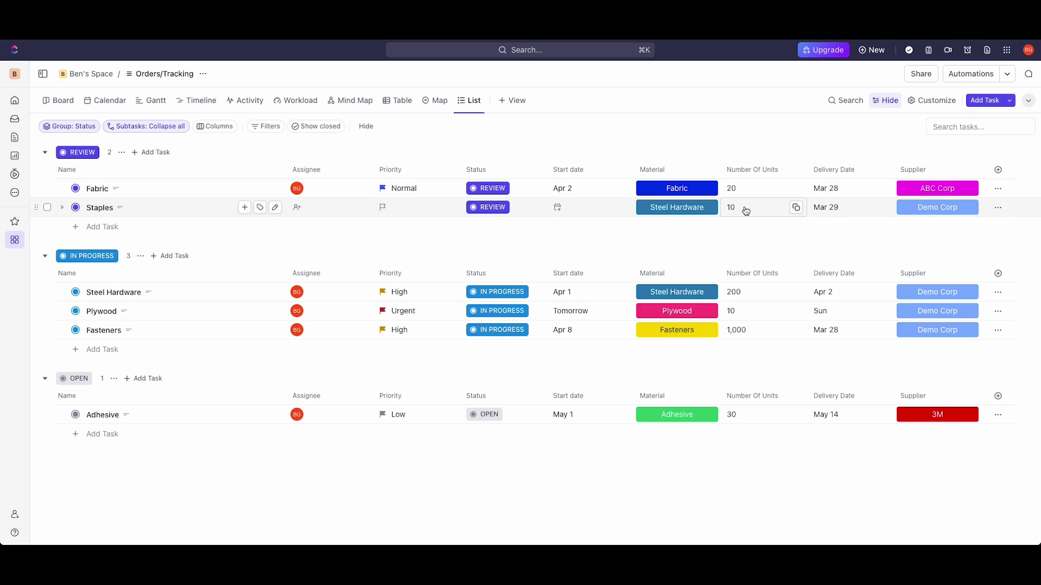
left_click(745, 210)
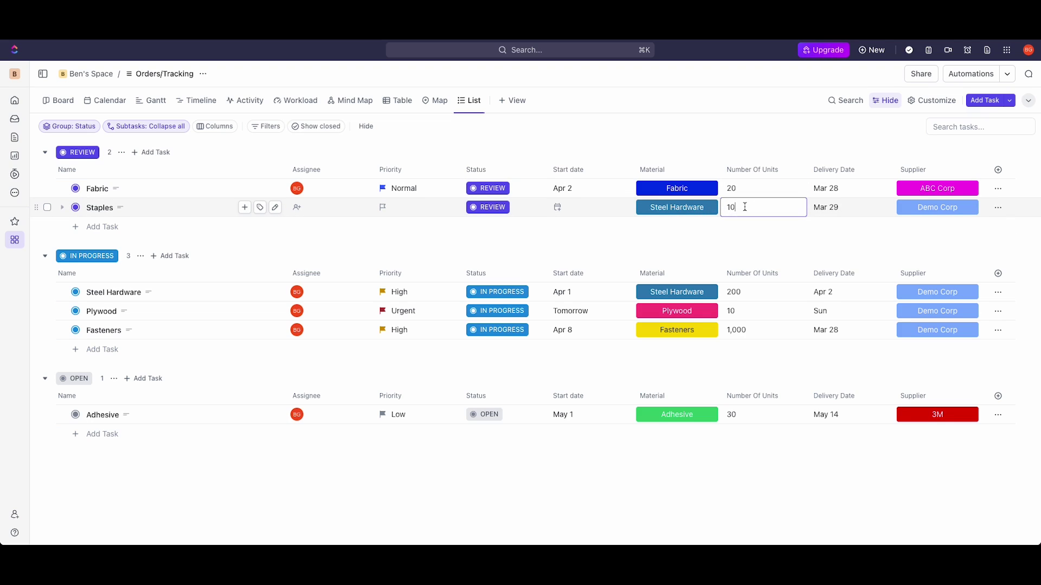
key("BackSpace")
type("0")
key("BackSpace")
type("5")
Set the Staples delivery date to April 3 and status to In Progress, then return to Excel.
left_click(844, 211)
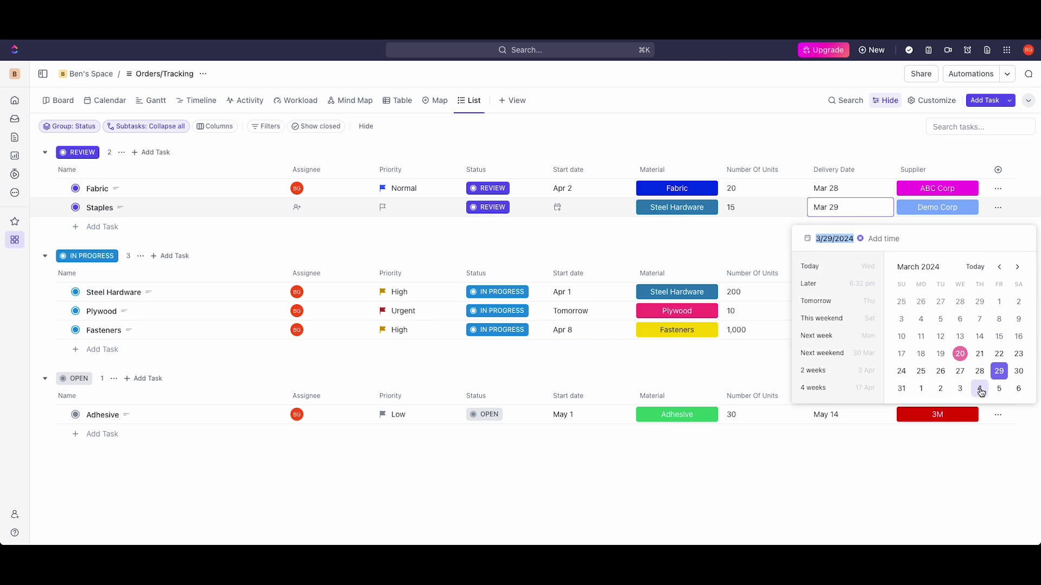
left_click(960, 388)
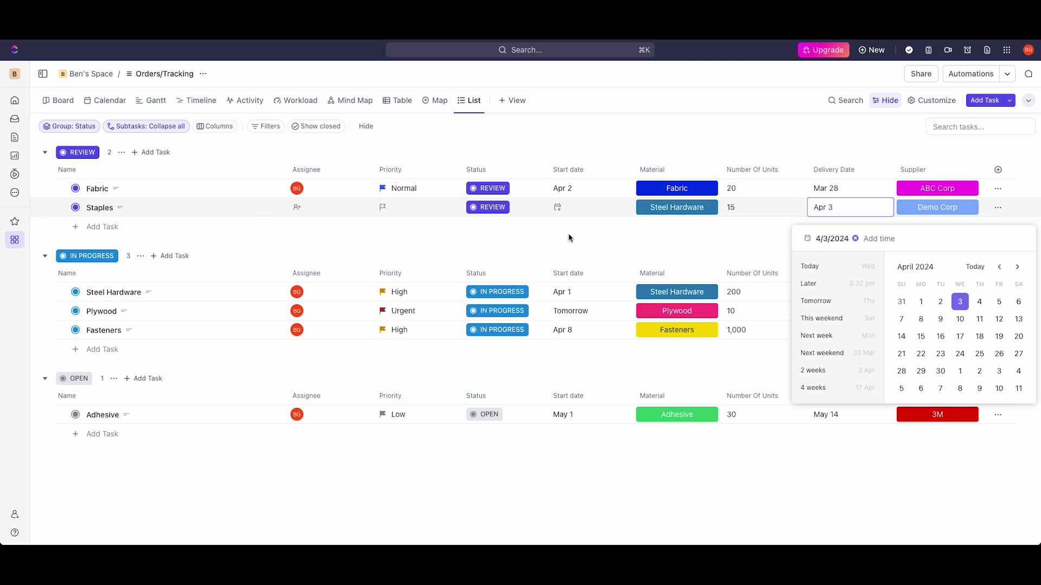
left_click(491, 207)
left_click(491, 207)
left_click(511, 275)
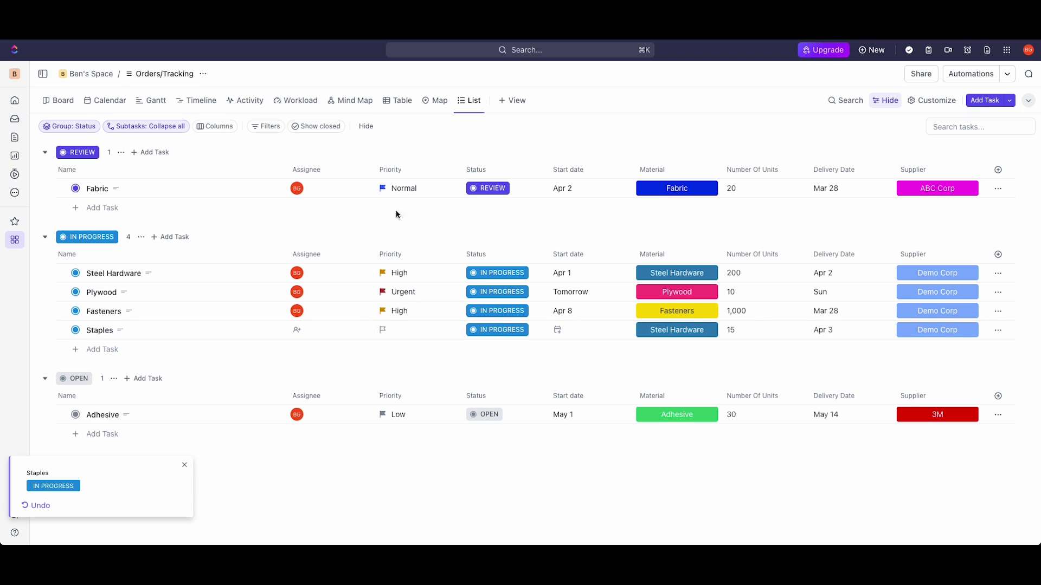
left_click(320, 39)
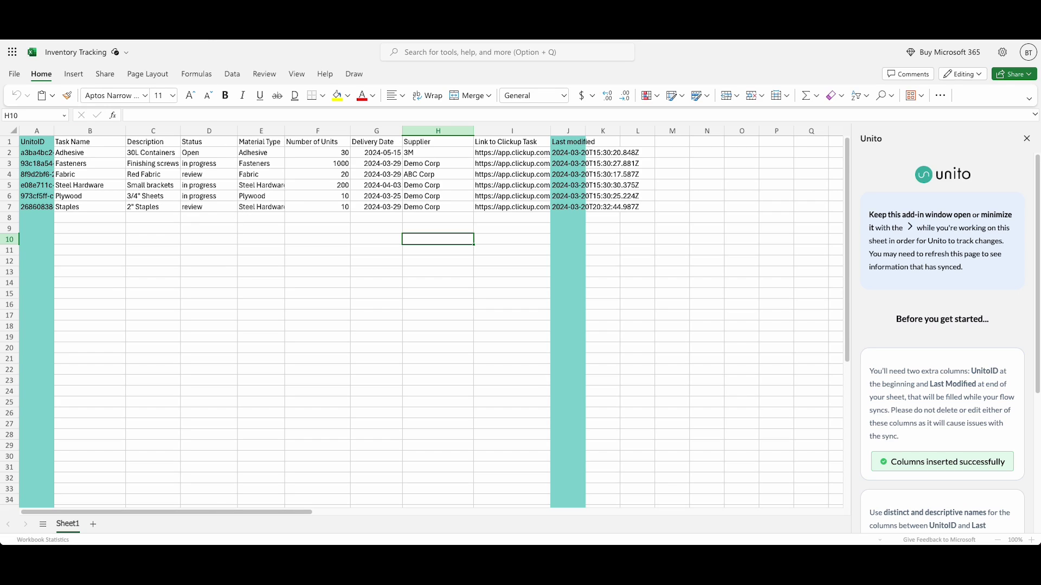
Save the Unito flow, run Sync now again, and return to the Excel sheet.
left_click(522, 39)
left_click(522, 124)
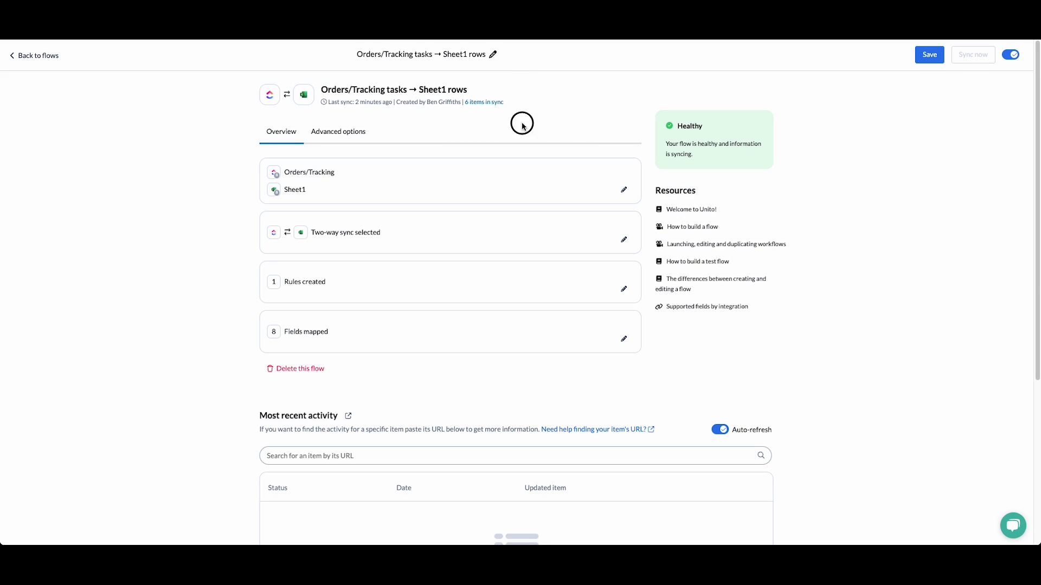
left_click(929, 55)
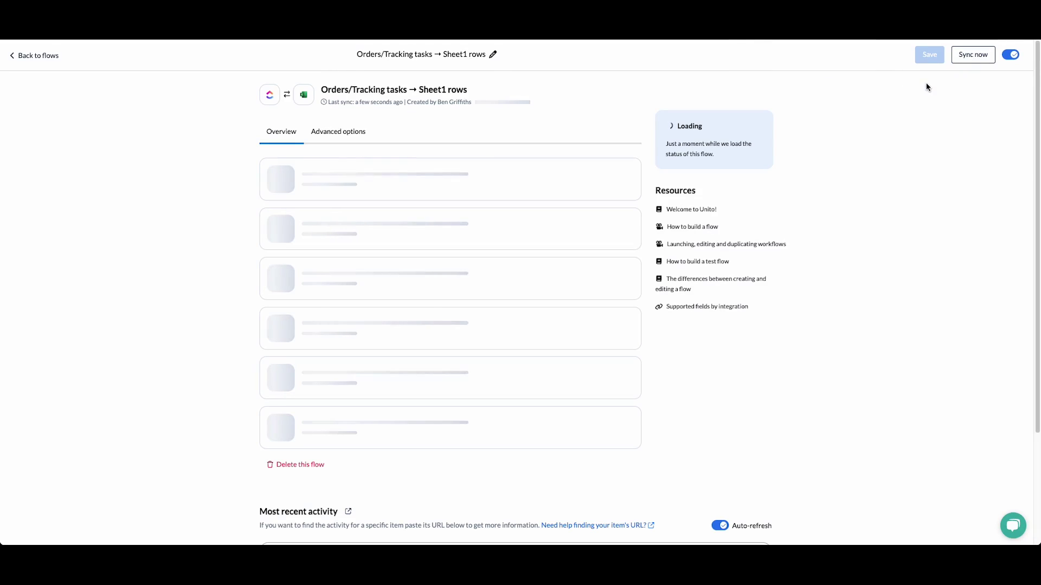
left_click(964, 55)
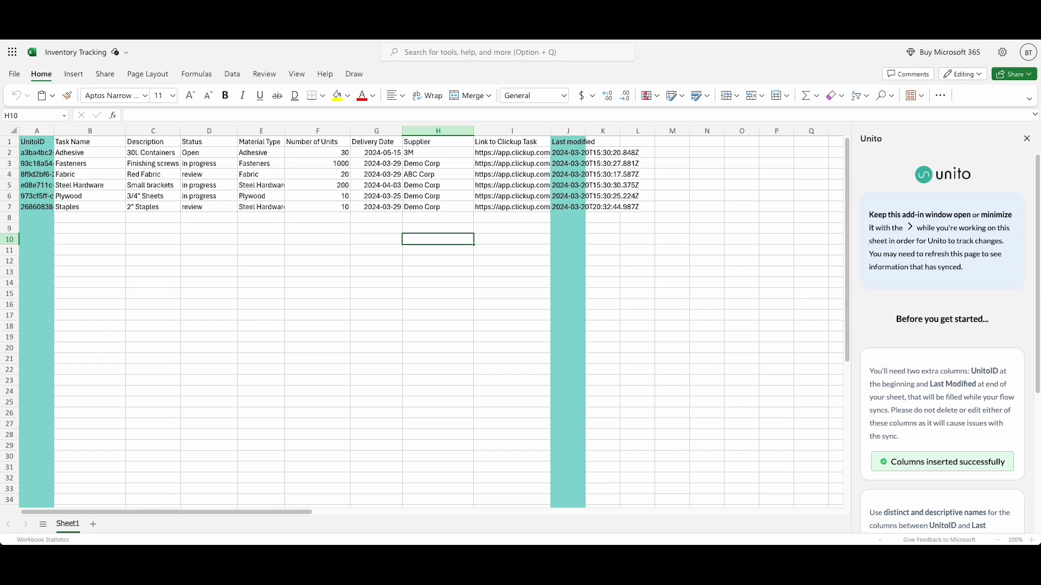
left_click(351, 114)
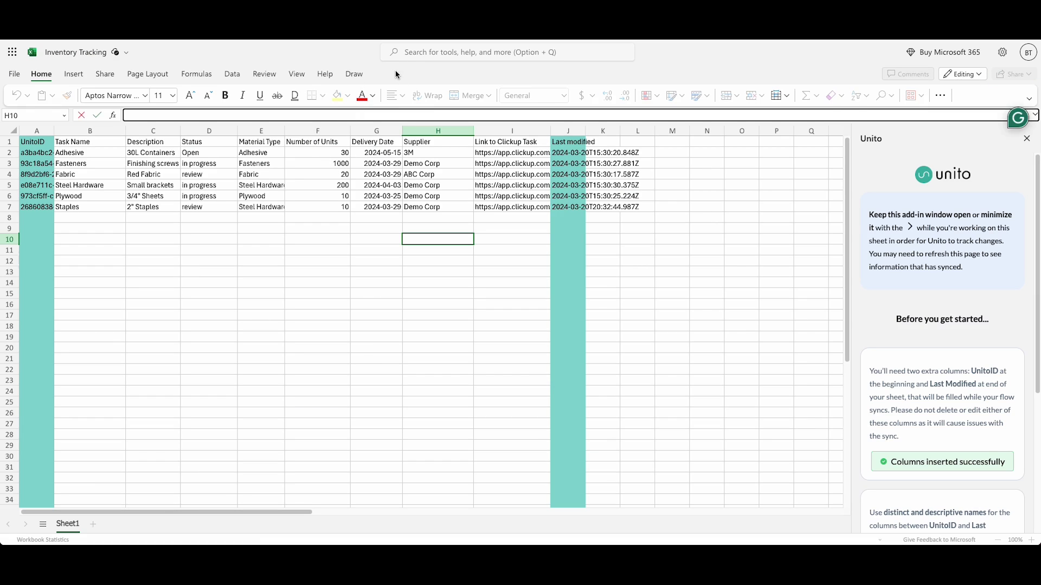